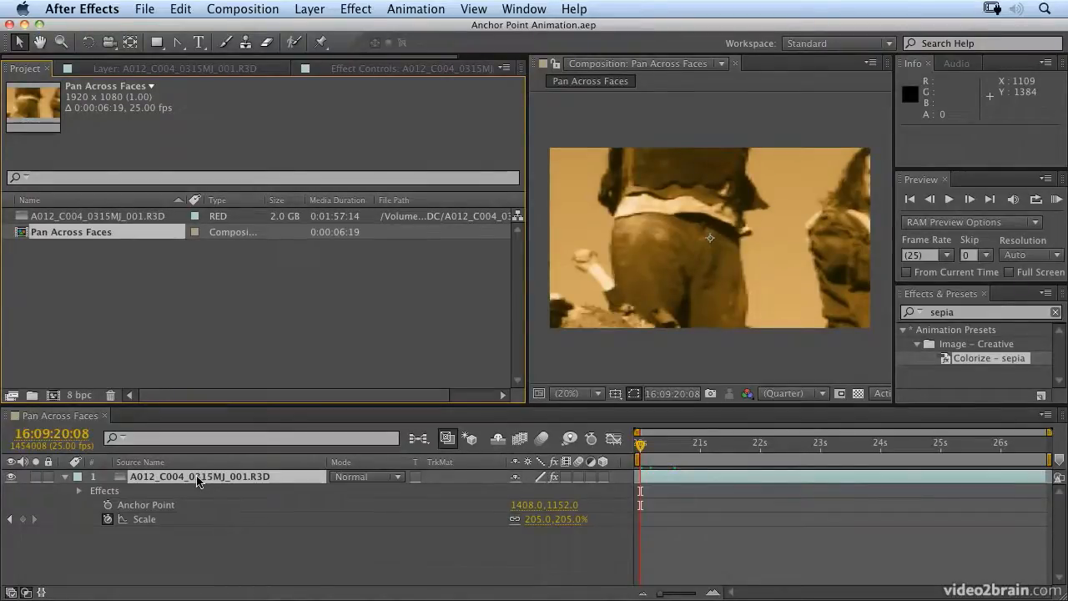
Open the footage layer in its own viewer, move its anchor point to about 586, 1044, and enable anchor point keyframing
double_click(197, 477)
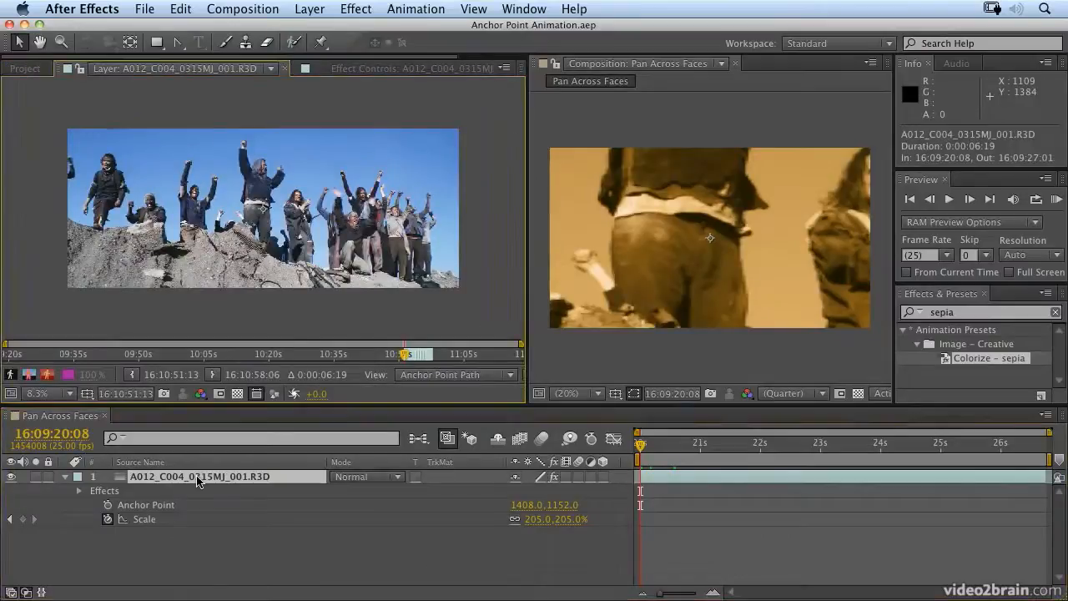
mouse_move(261, 211)
left_mouse_down()
mouse_move(227, 198)
mouse_move(259, 205)
left_mouse_up()
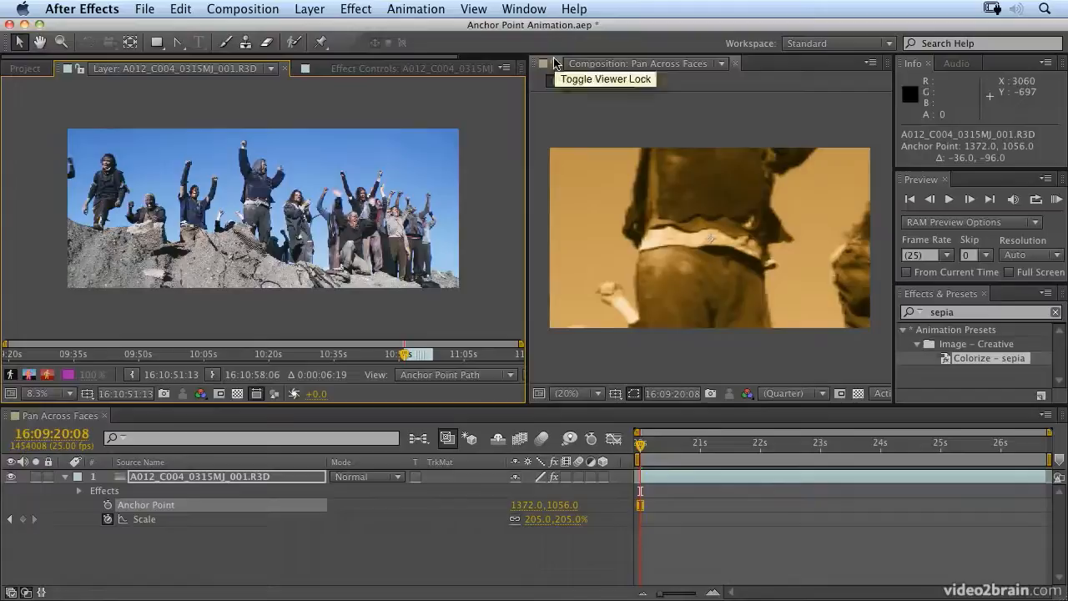
left_click_drag(259, 207, 147, 206)
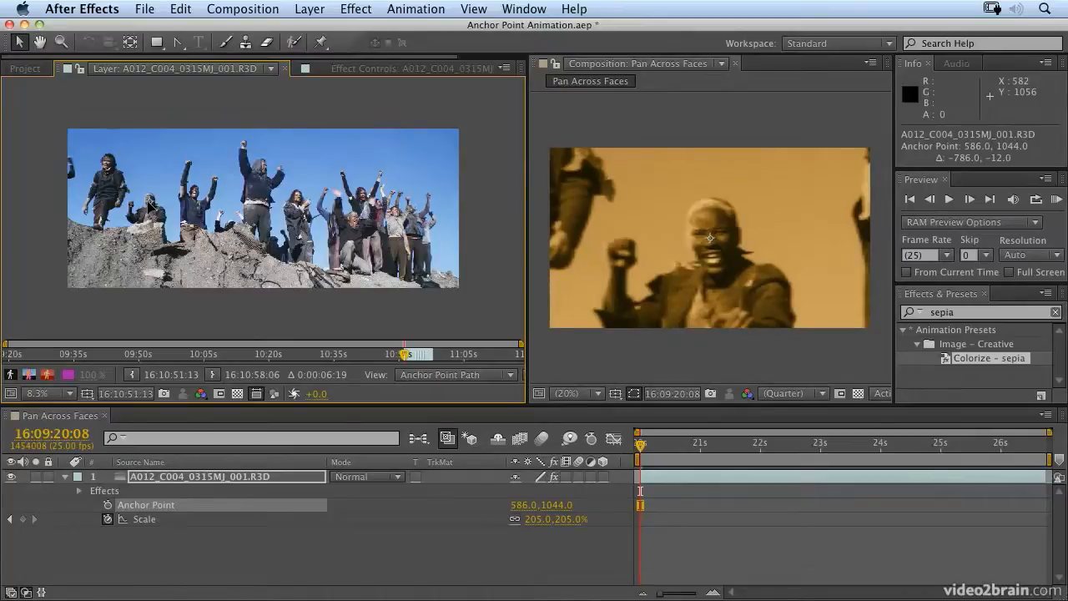
left_click(106, 505)
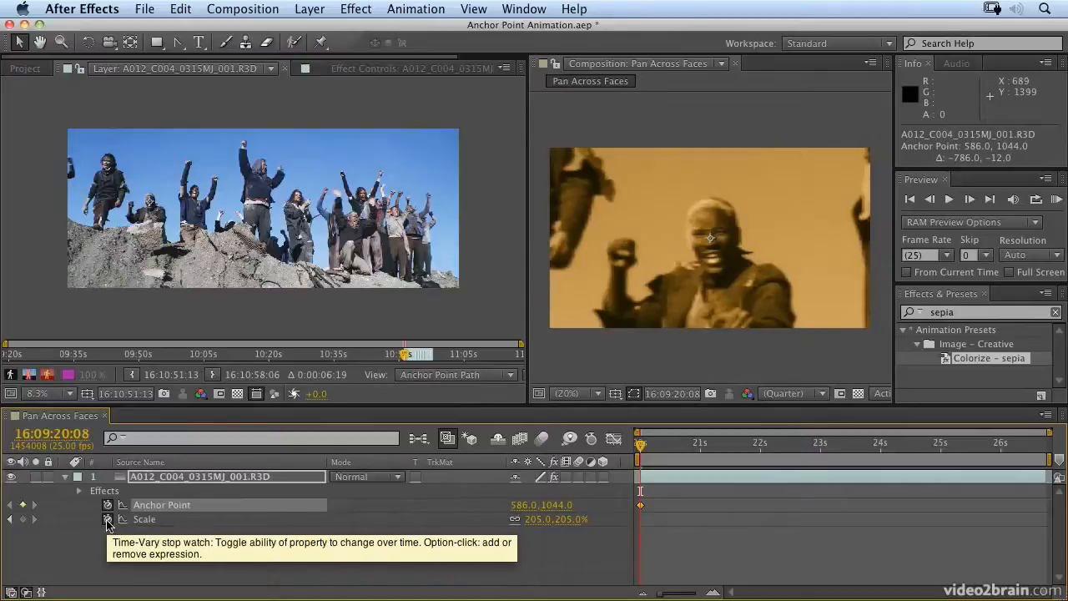
Remove the layer's Scale animation and set its scale to 100%
left_click(107, 520)
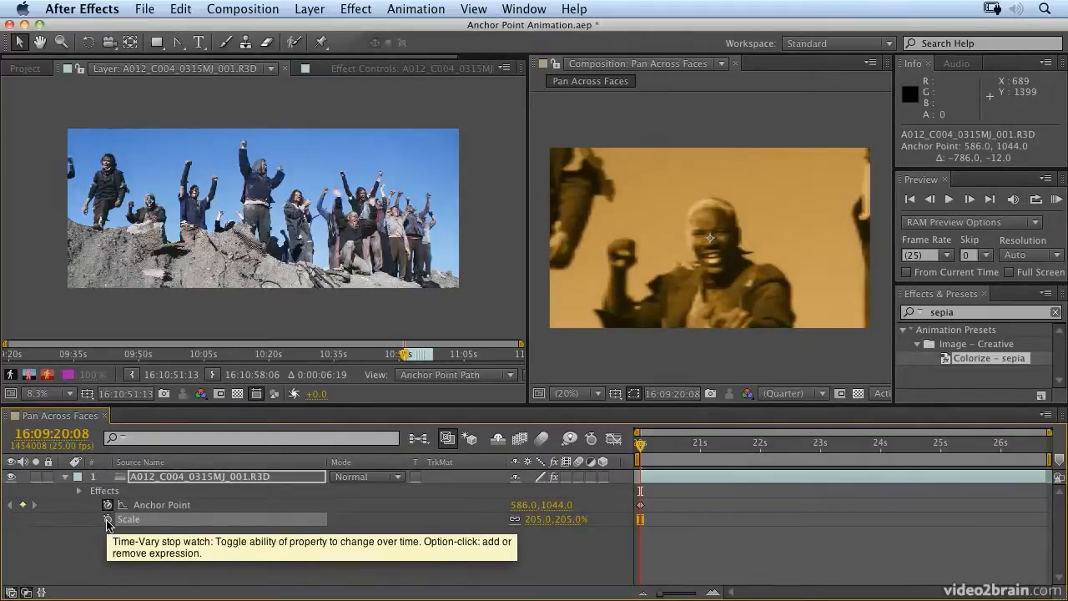
left_click(534, 524)
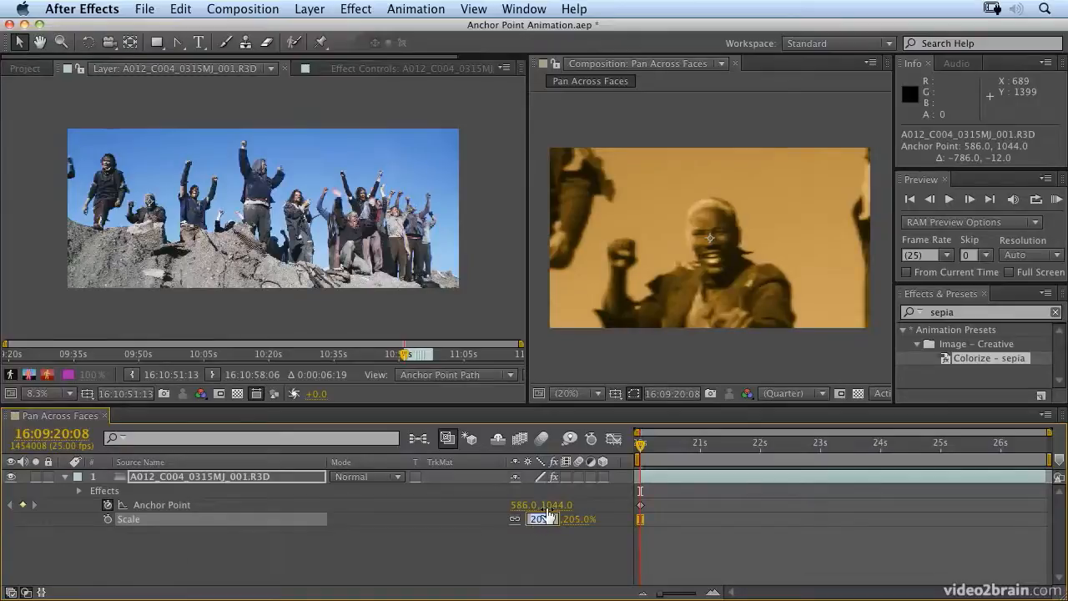
type("100")
key("Return")
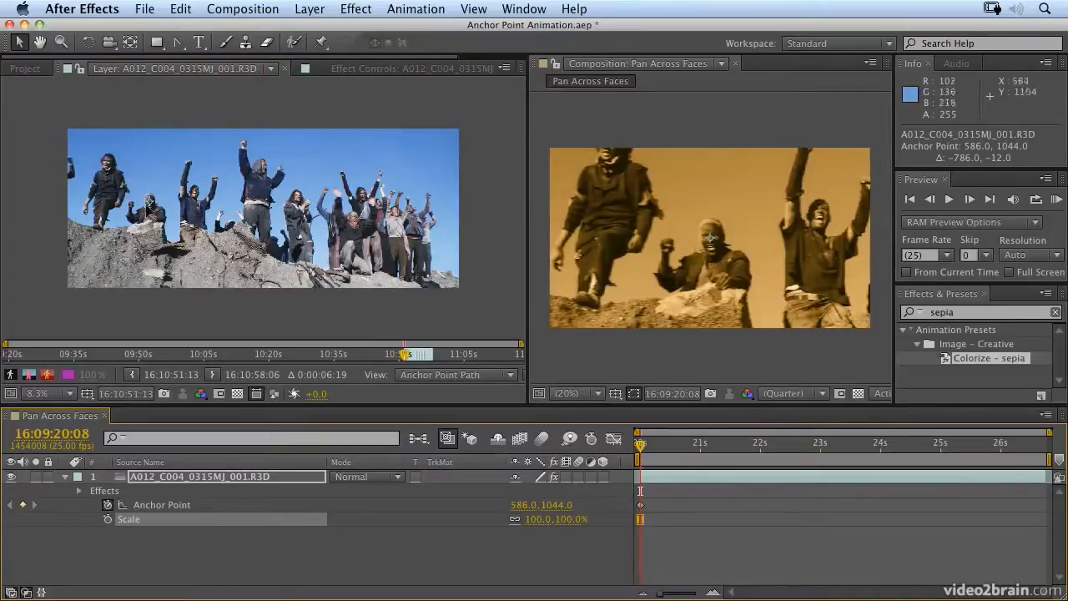
Reposition the starting anchor point keyframe just above the crouching man's head, at about 580, 840
left_click_drag(154, 207, 145, 191)
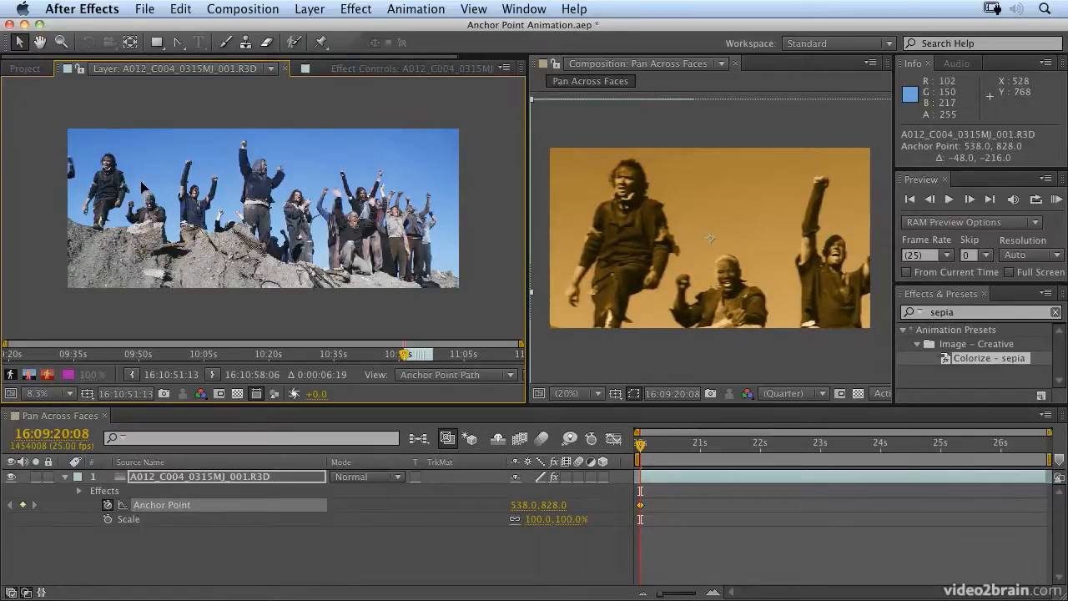
left_click_drag(145, 192, 150, 205)
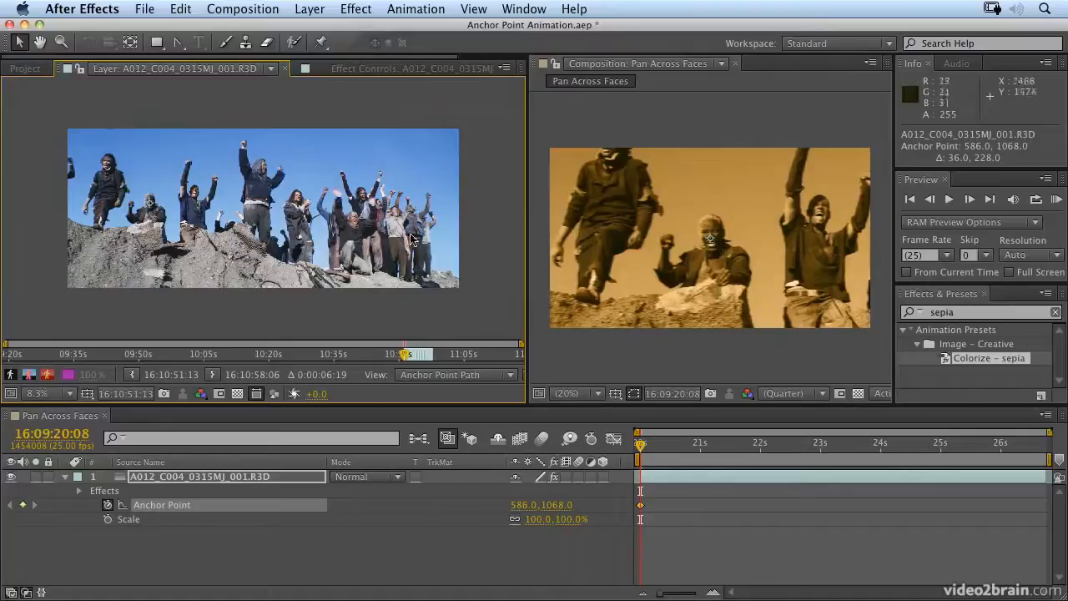
left_click_drag(151, 204, 150, 191)
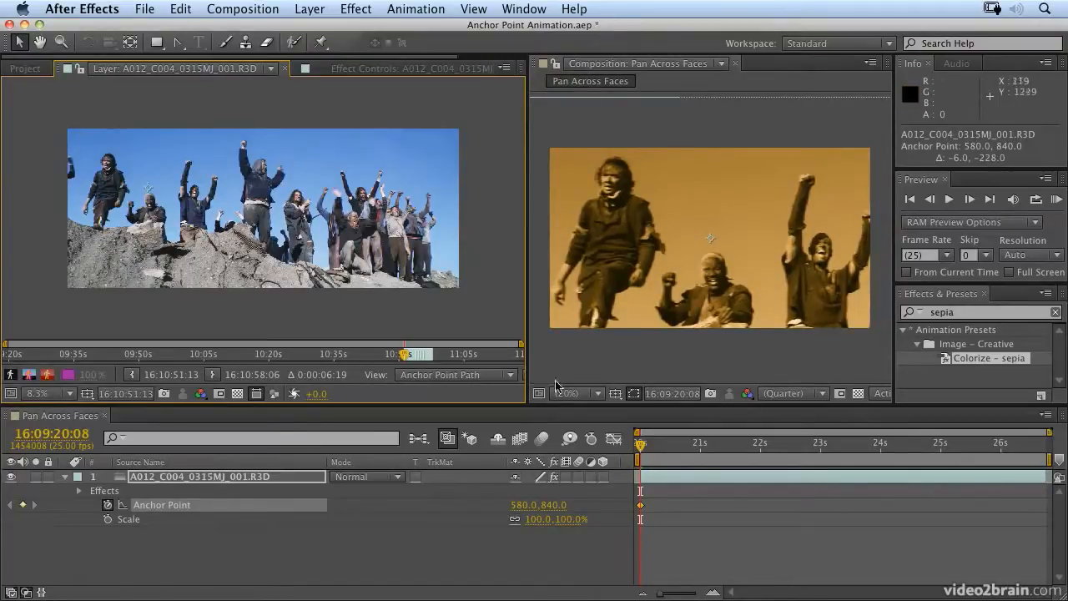
At the composition's last frame, 16:09:27:01, keyframe the anchor point over the far group at about 2230, 1392
left_click_drag(731, 452, 1044, 447)
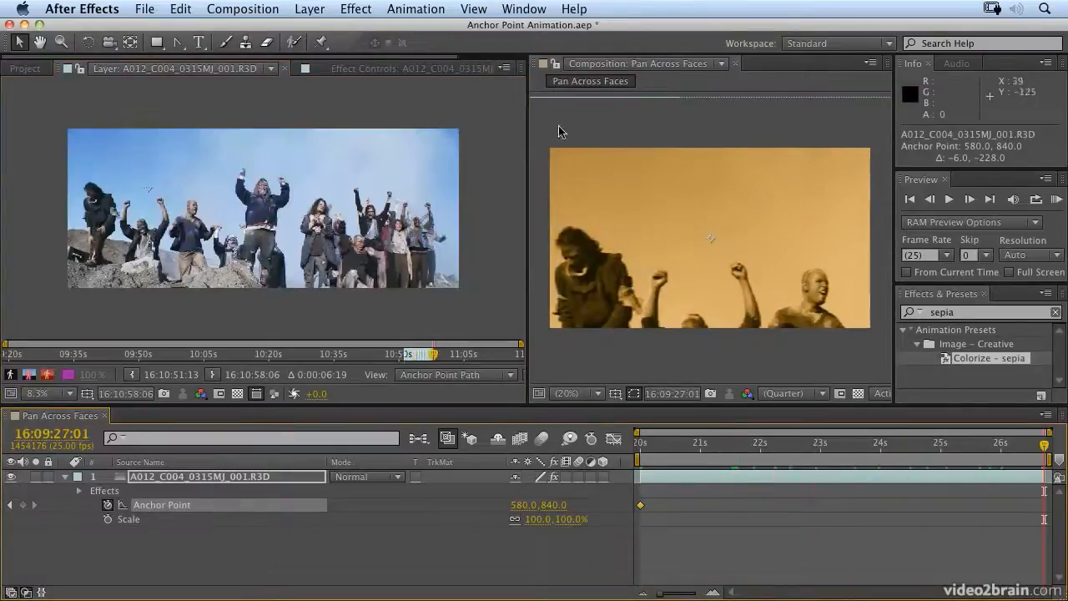
left_click_drag(150, 193, 385, 237)
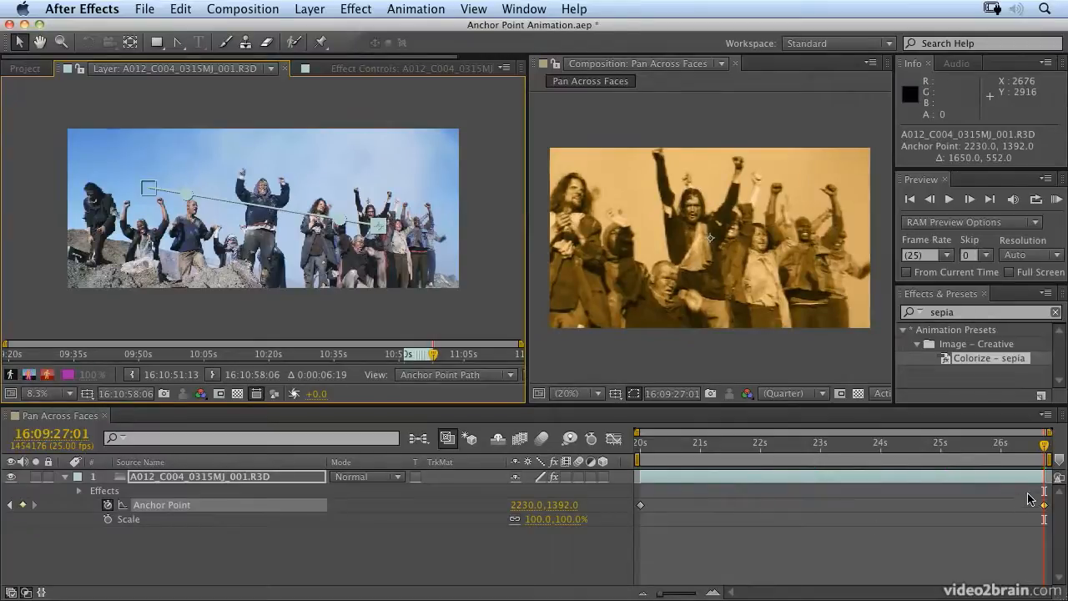
Bend the anchor point path gently downward with both keyframes' direction handles, checking the framing at 16:09:24:06 and 16:09:22:11
left_click_drag(1039, 448, 875, 446)
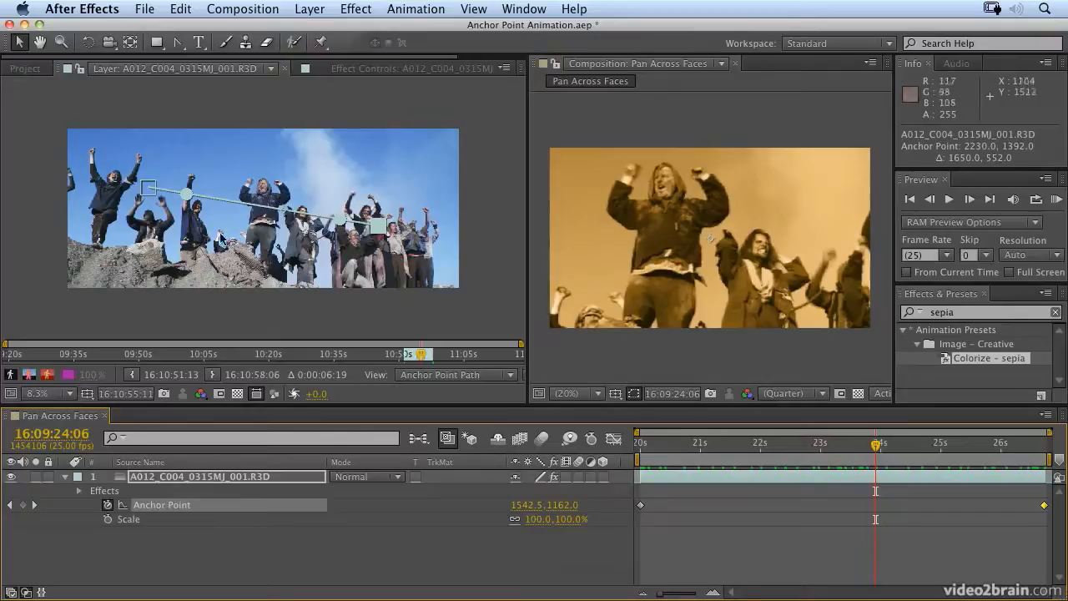
left_click_drag(190, 200, 176, 237)
left_click_drag(338, 219, 339, 253)
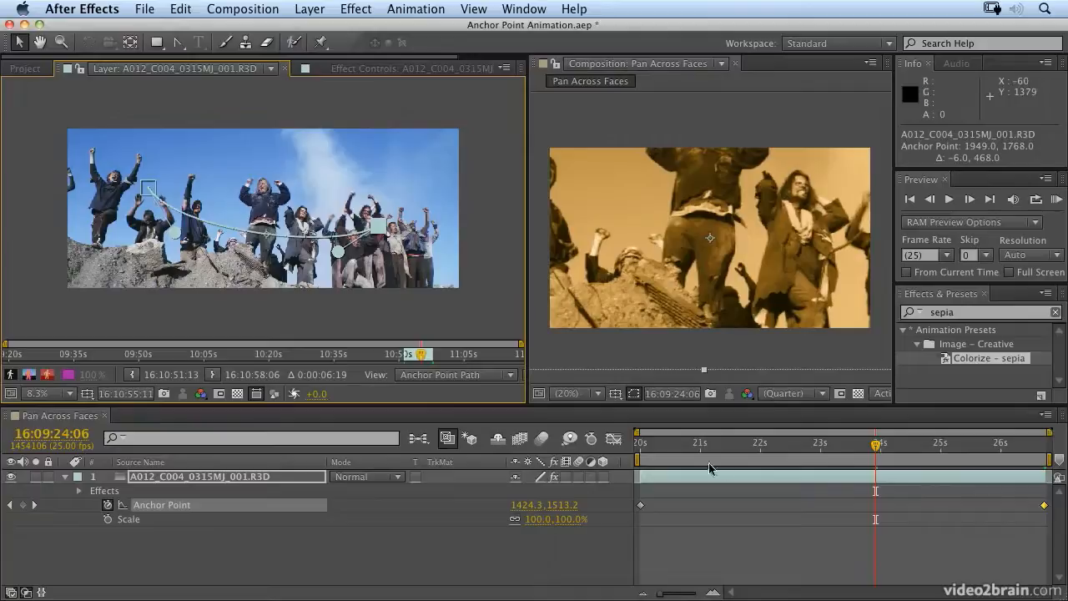
left_click_drag(742, 457, 767, 448)
left_click_drag(177, 239, 181, 216)
left_click_drag(340, 257, 334, 244)
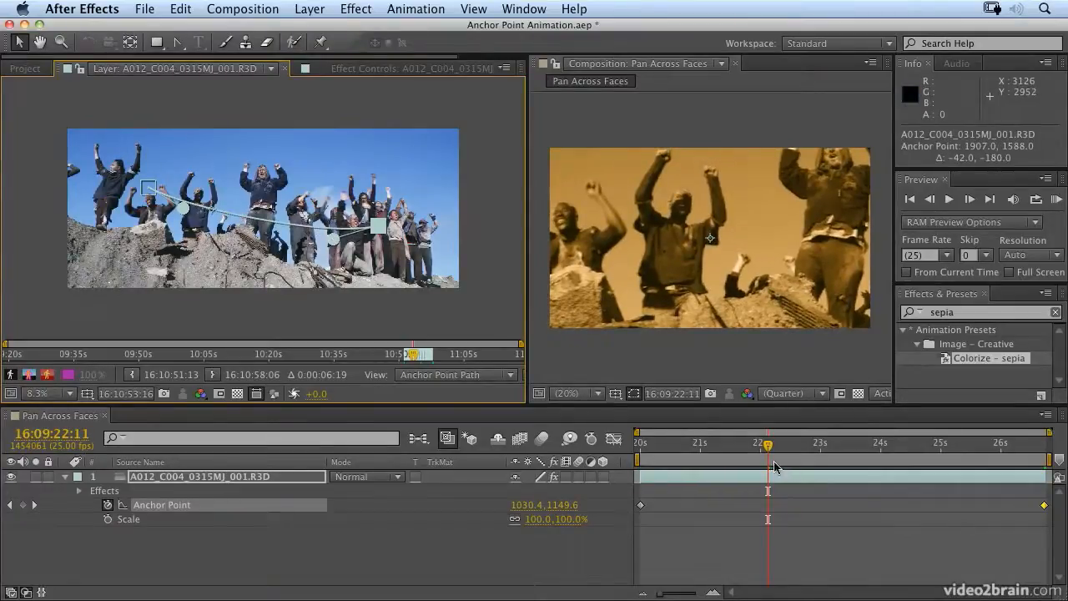
At 16:09:23:24, swing the last keyframe's path handle upward and back down to about 1703, 1672
left_click_drag(767, 445, 858, 469)
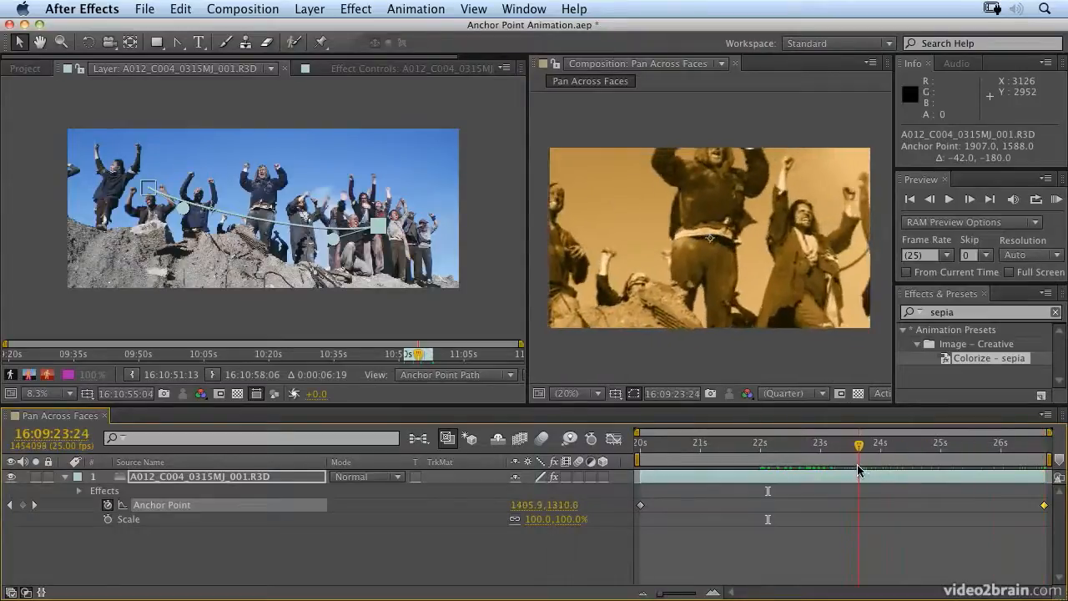
left_click_drag(331, 243, 323, 155)
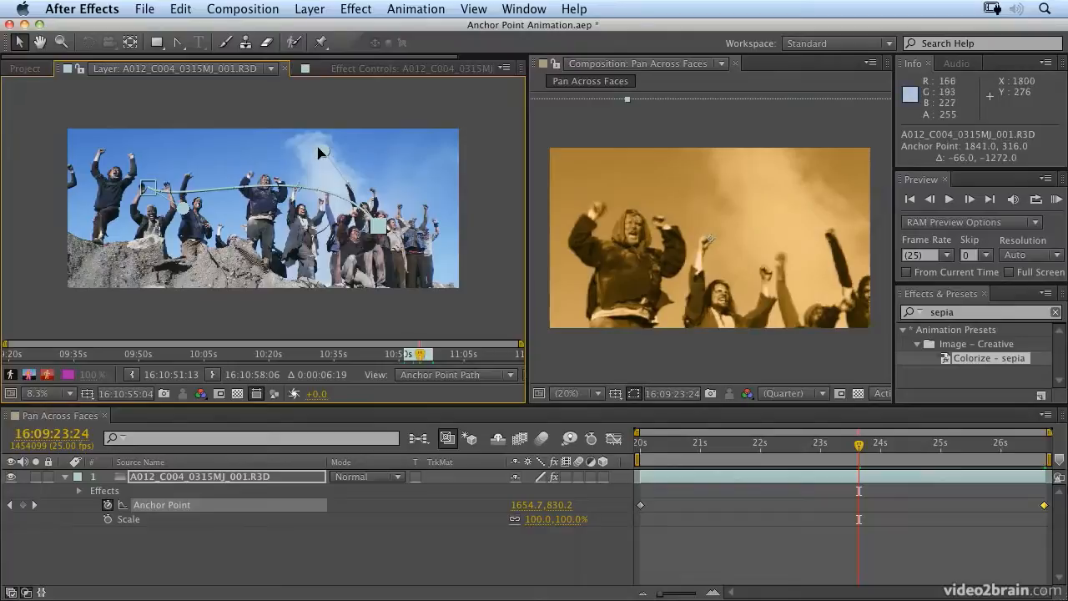
left_click_drag(322, 157, 305, 248)
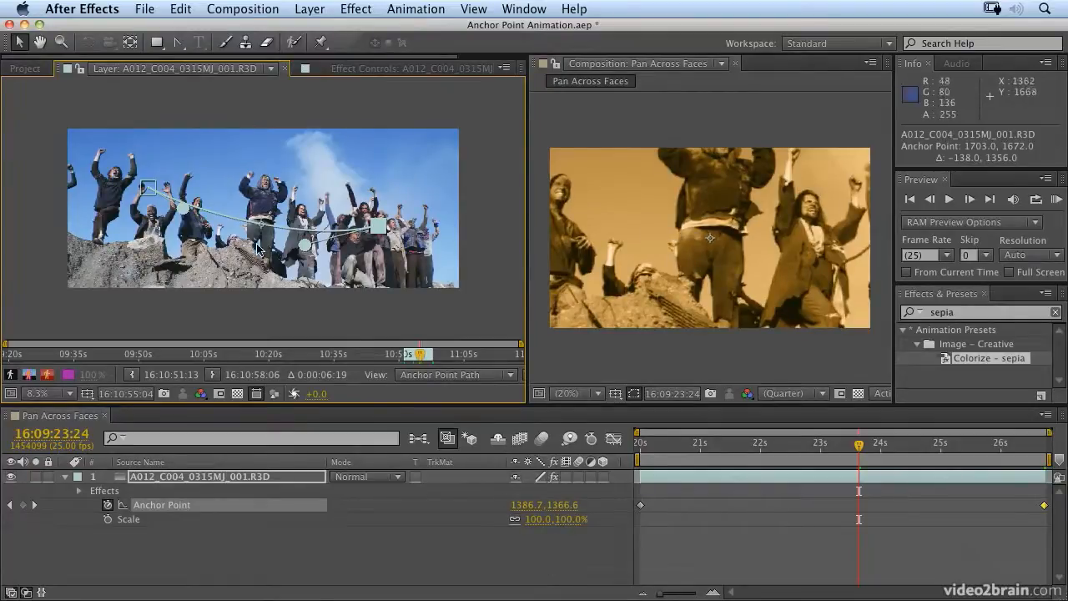
Add a middle anchor point keyframe at 16:09:23:24 and raise it to the upper body of the central hooded man
left_click_drag(164, 224, 165, 230)
left_click_drag(263, 231, 265, 215)
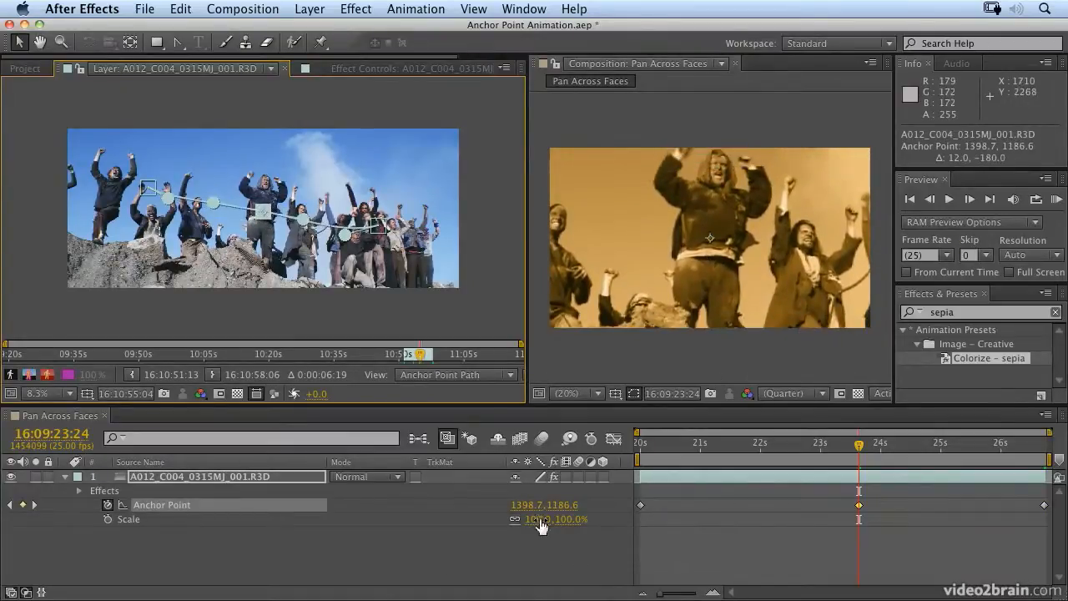
left_click_drag(560, 504, 338, 523)
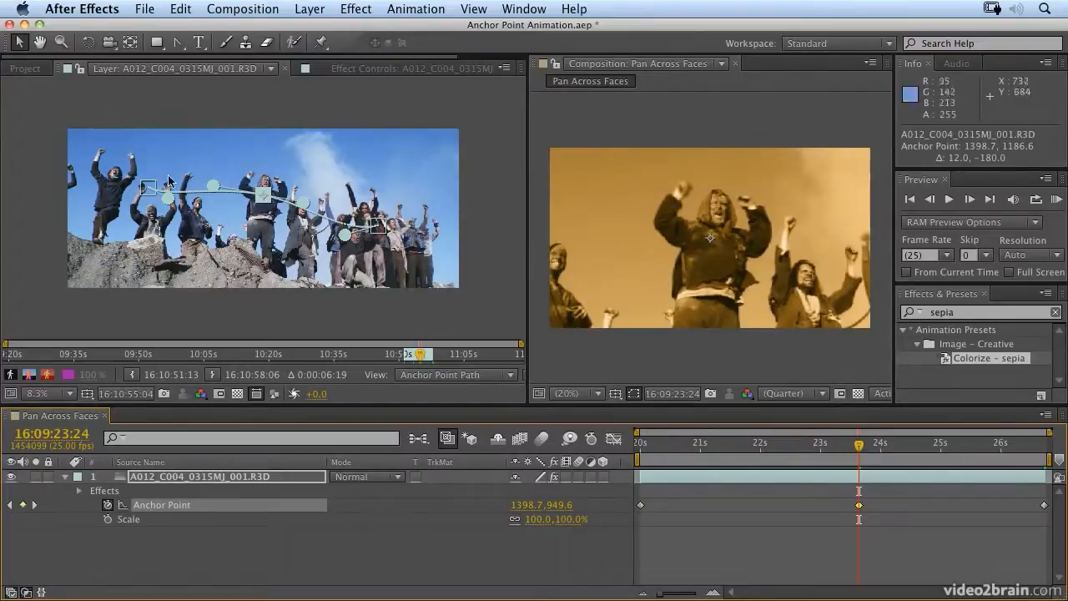
left_click_drag(560, 509, 518, 507)
RAM preview the pan from the composition's first frame, 16:09:20:08
left_click_drag(866, 455, 600, 457)
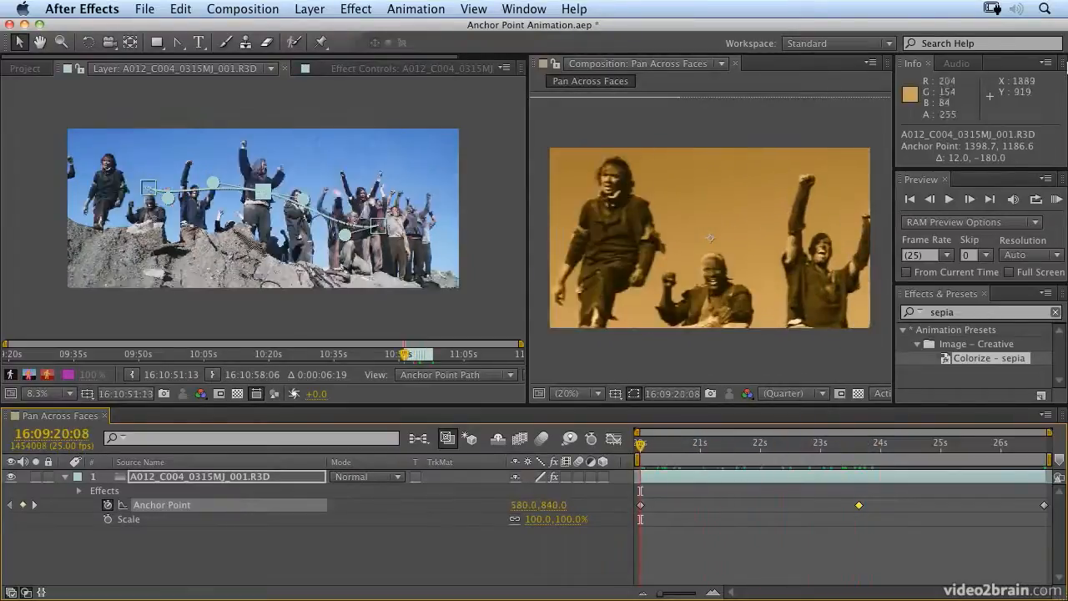
left_click(1059, 199)
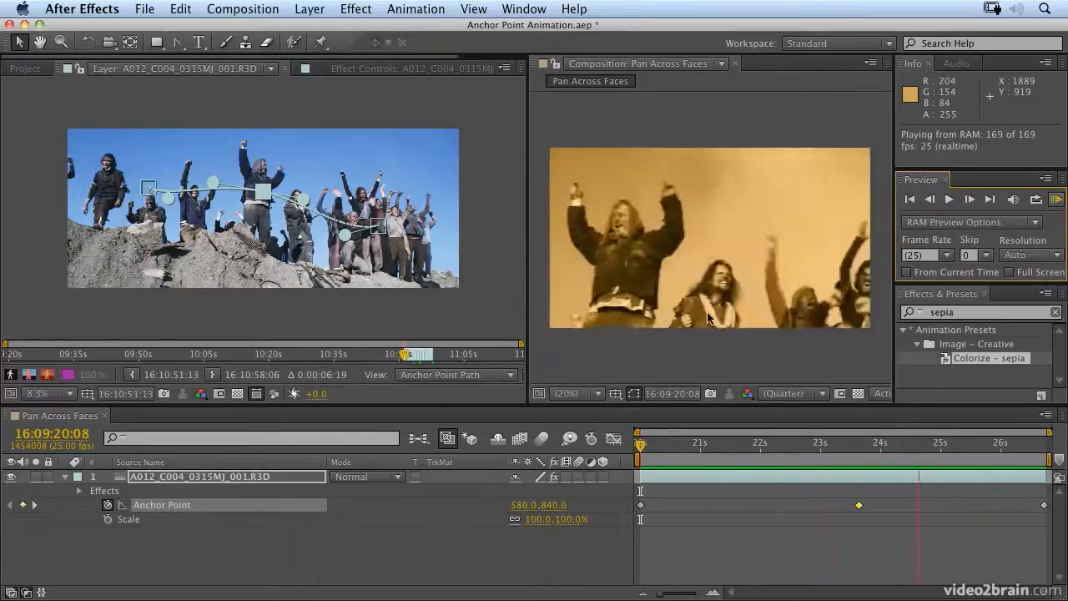
left_click(847, 336)
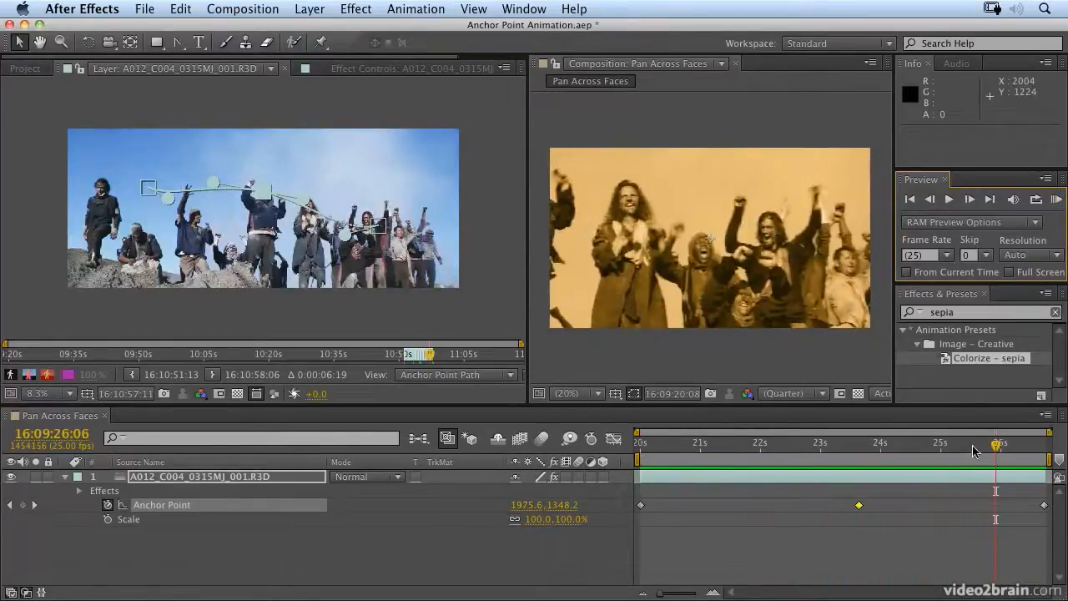
At 16:09:25:11, lower the last anchor point keyframe's path handle to about 1960, 1891.5
left_click_drag(972, 445, 948, 449)
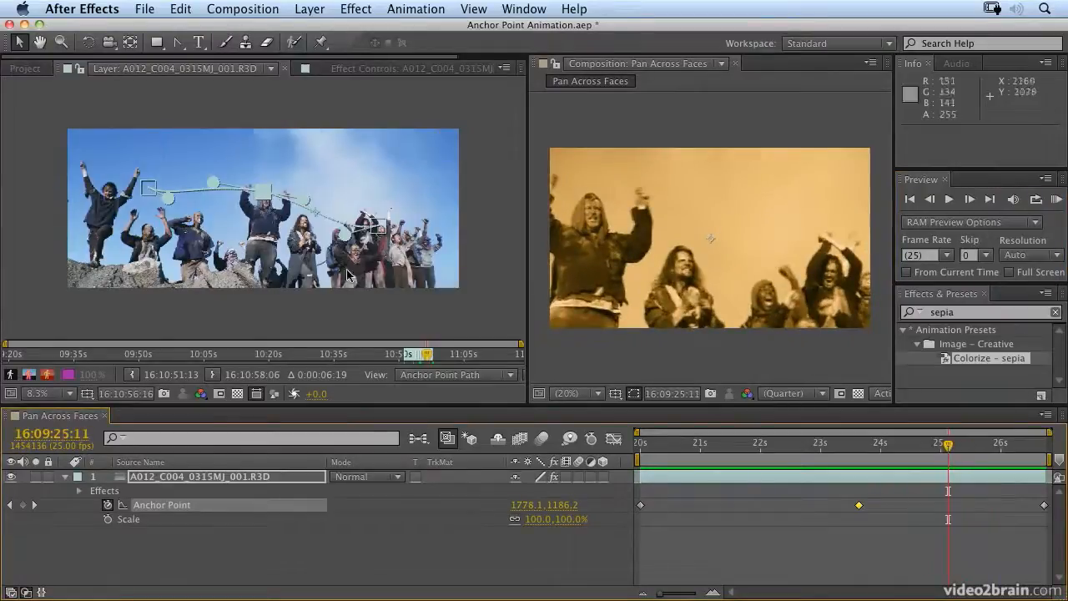
left_click(346, 242)
left_click_drag(345, 242, 341, 261)
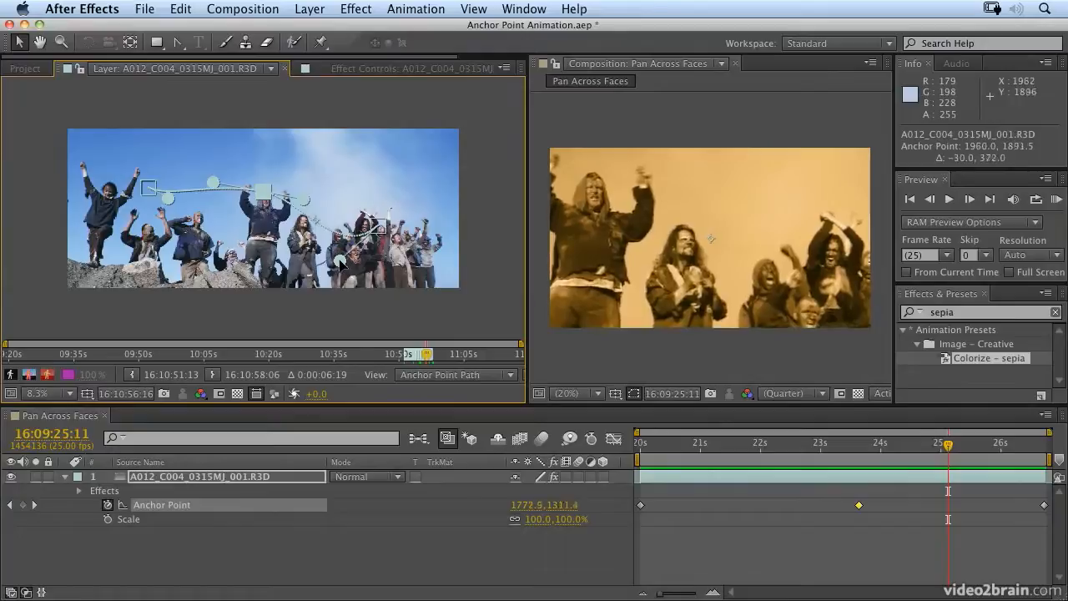
Run RAM previews with the Layer viewer as the active view, stopping playback each time
left_click(1055, 201)
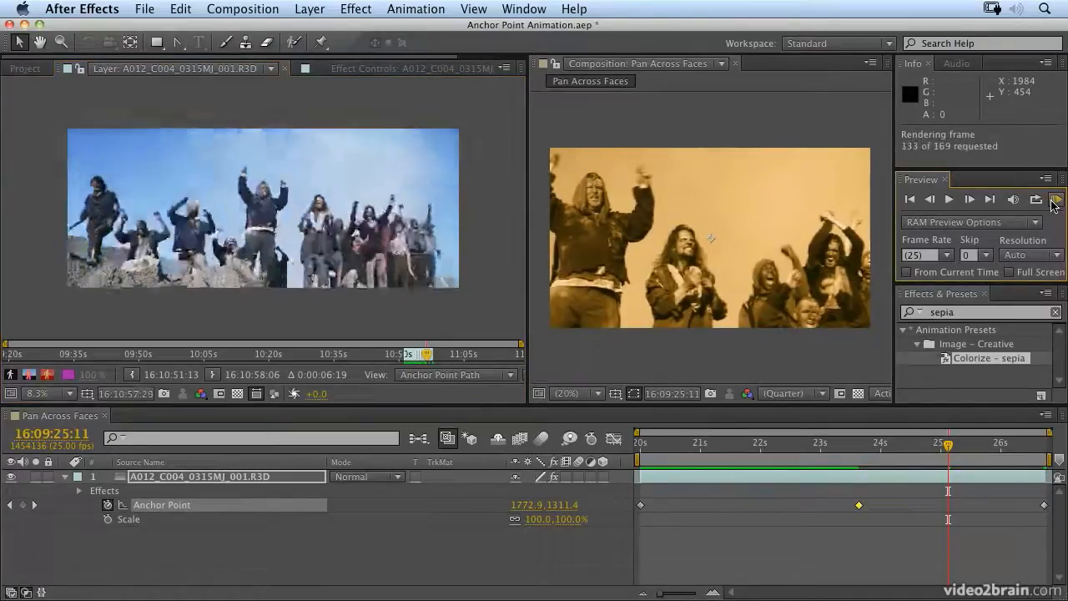
left_click(383, 329)
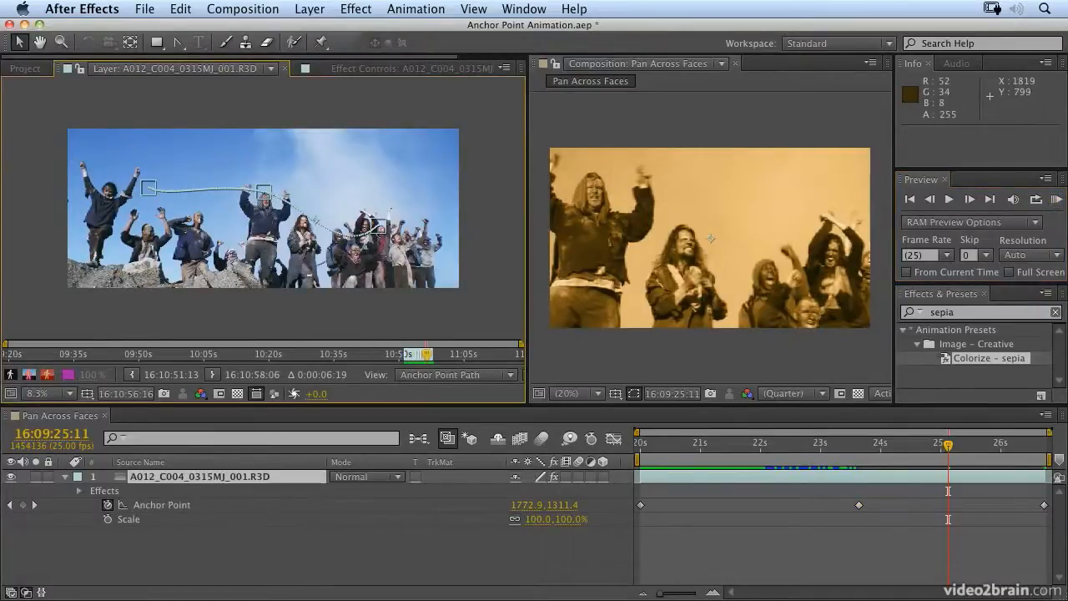
left_click(1056, 199)
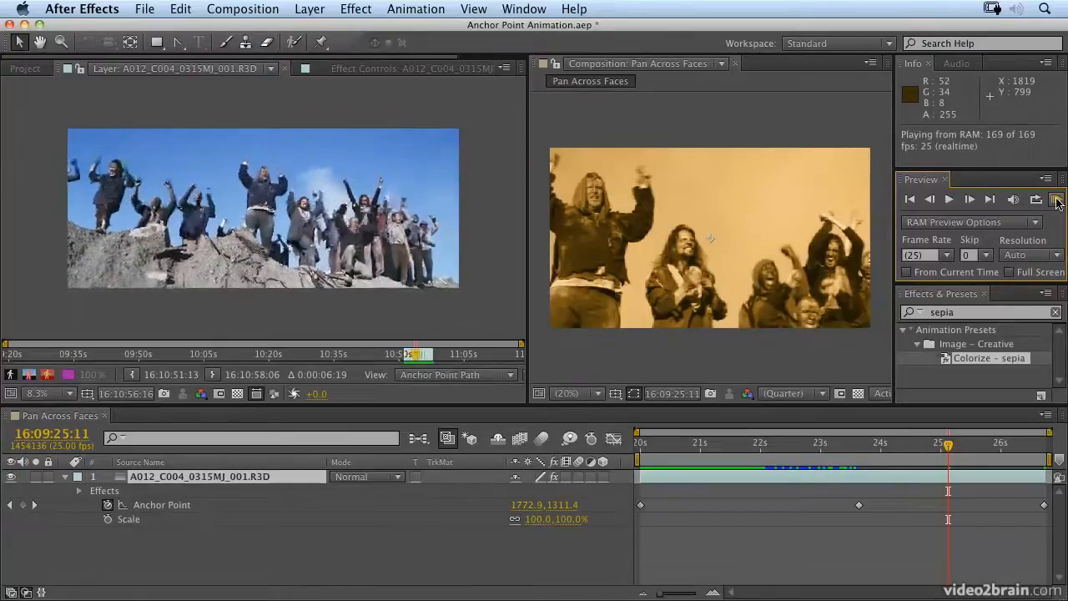
left_click(1056, 199)
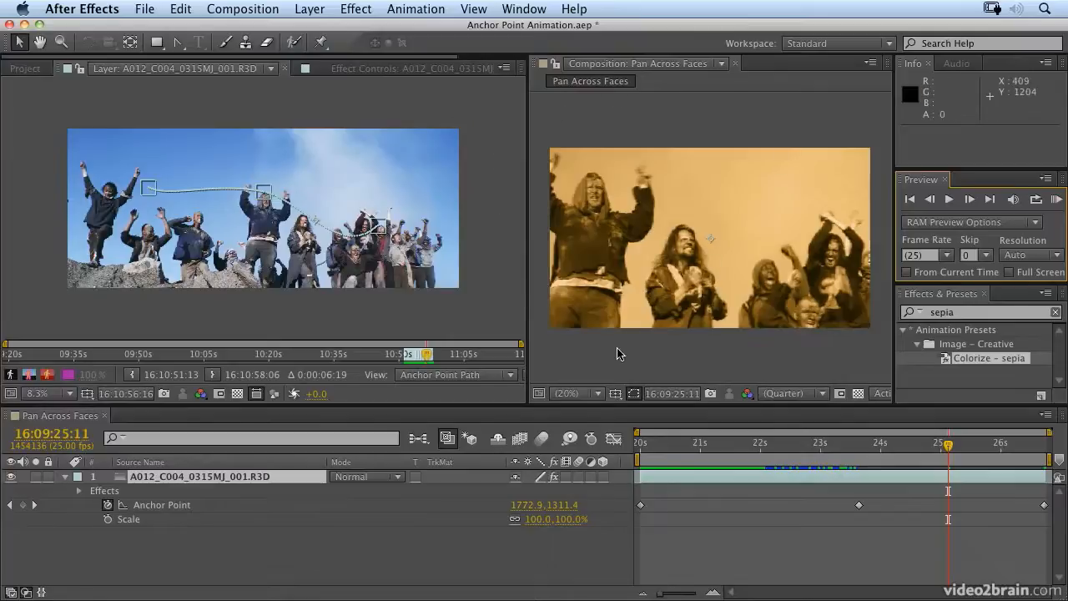
Make the Composition viewer the always-previewed view, RAM preview the pan there, and turn that setting off again
left_click(539, 394)
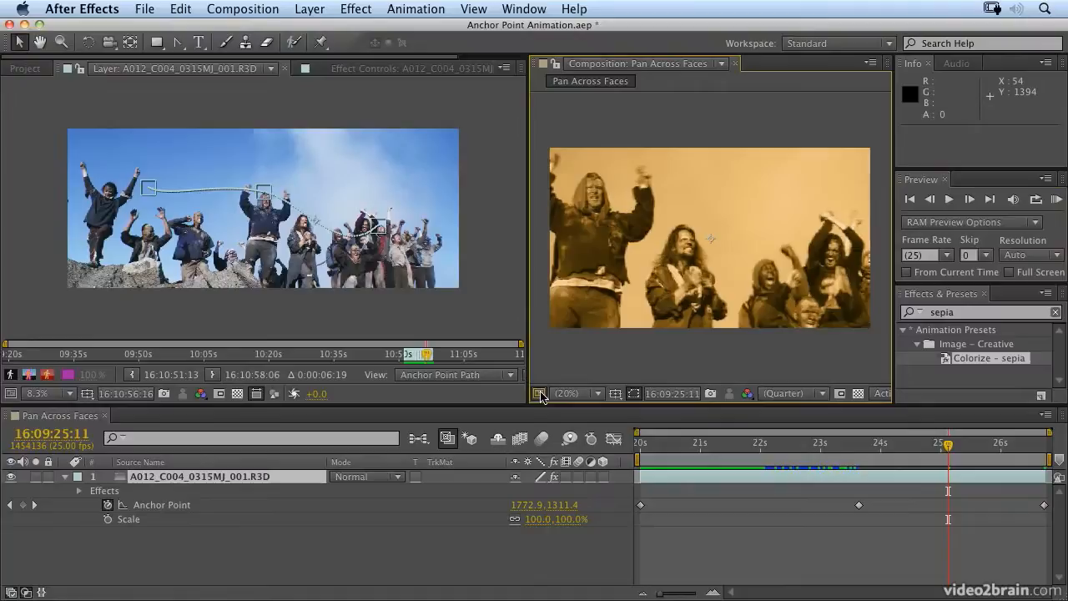
left_click(1056, 201)
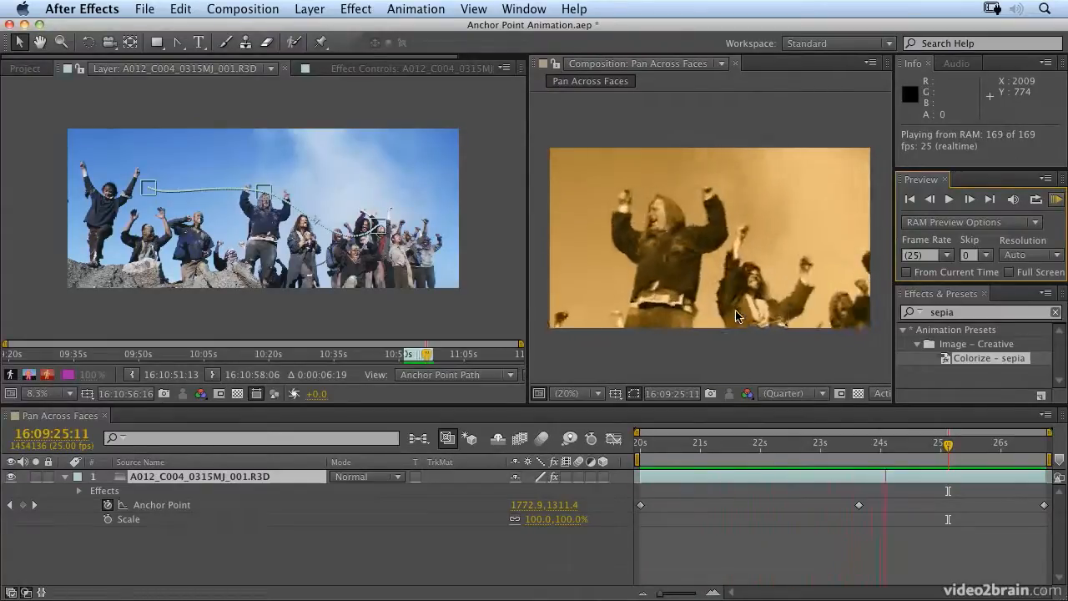
left_click(539, 398)
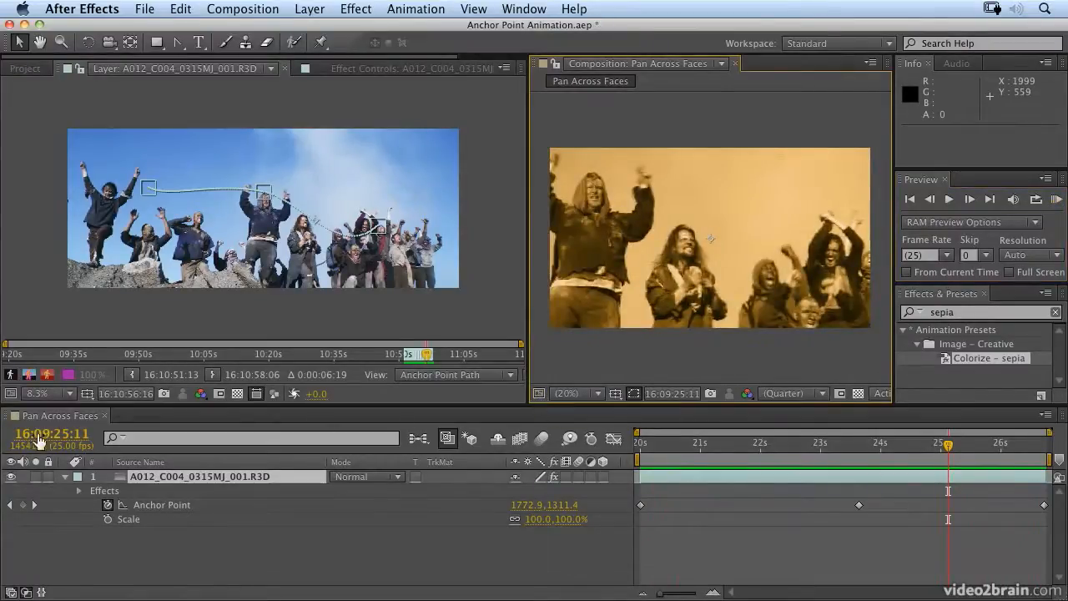
Make the Layer viewer the always-previewed view, run a RAM preview there, and turn that setting off again
left_click(11, 395)
left_click(1057, 203)
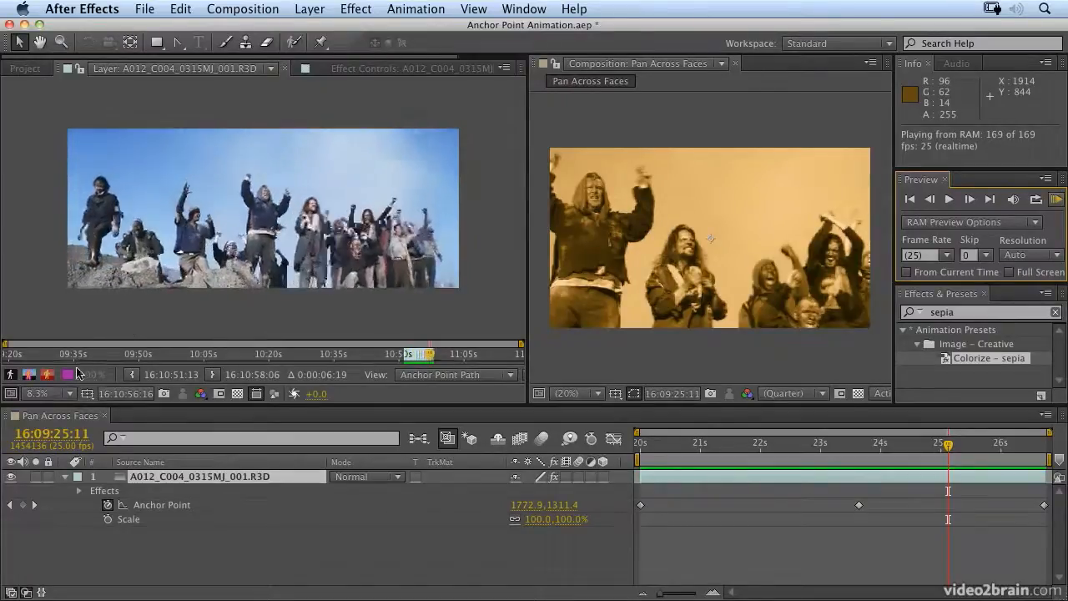
left_click(10, 395)
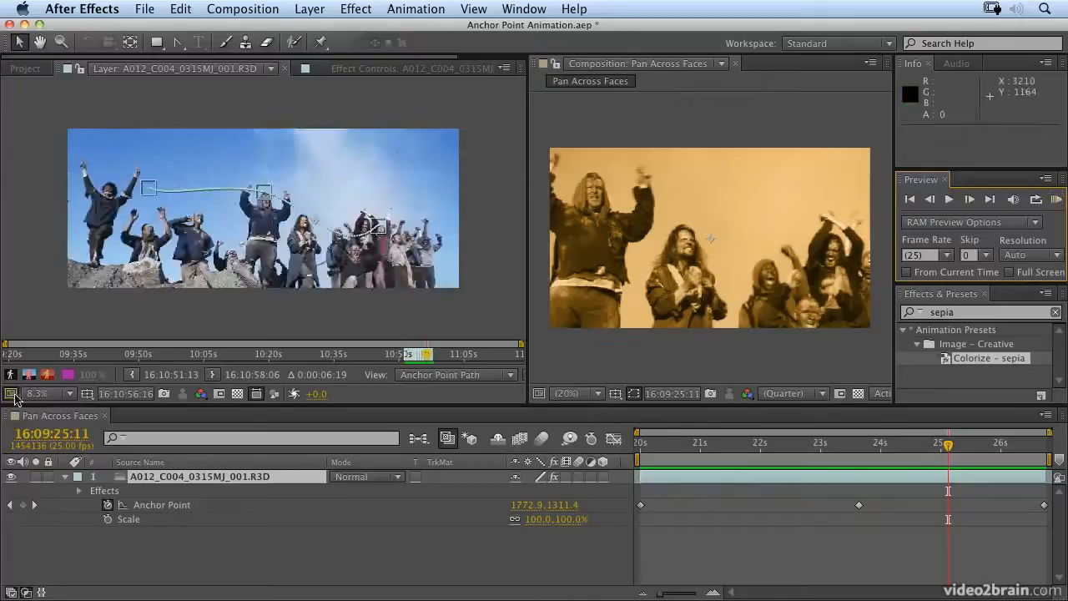
Set the Layer viewer to display the Warp Stabilizer result and run a RAM preview of the footage there
left_click(461, 374)
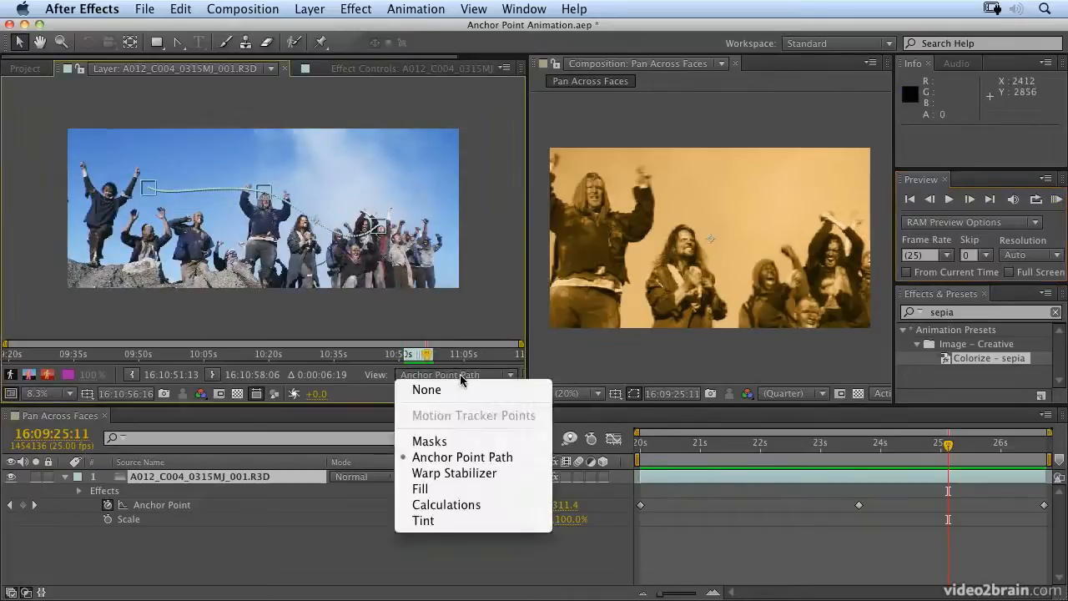
left_click(457, 474)
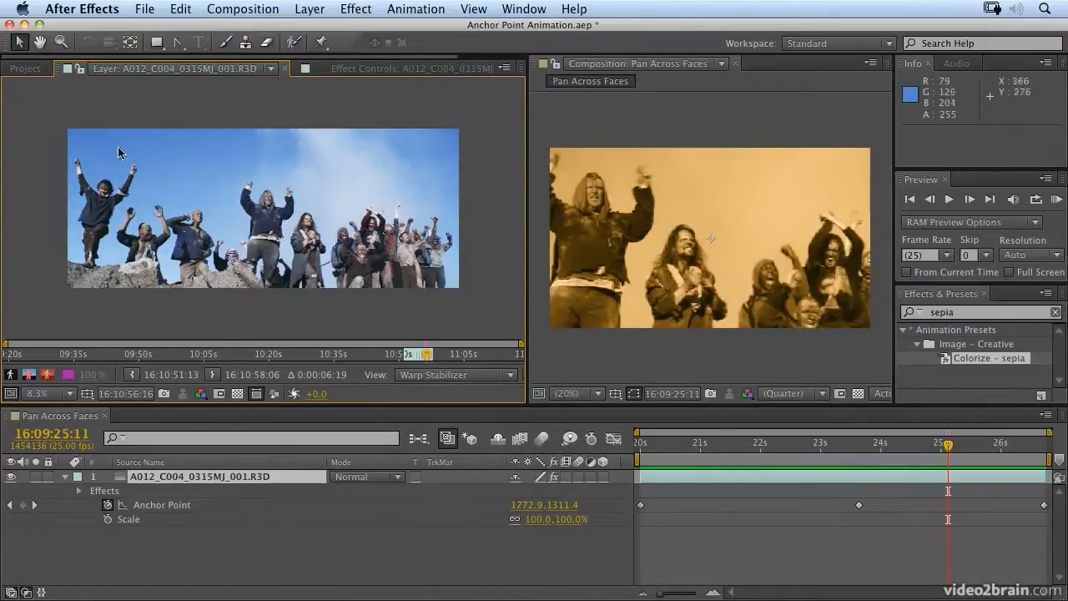
left_click(1054, 201)
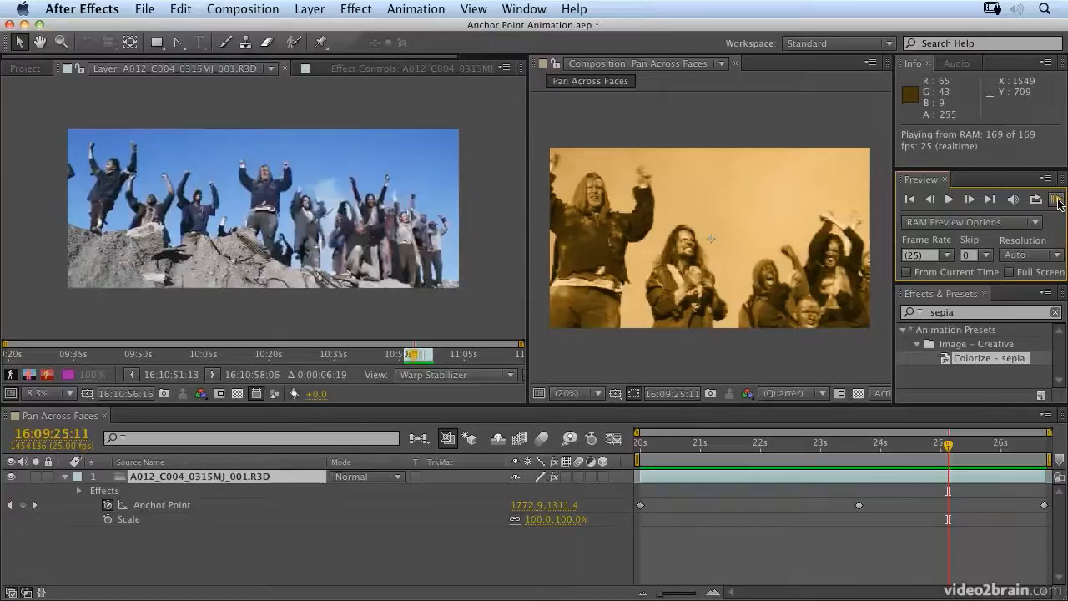
Switch the always-previewed view from the Layer viewer to the Composition viewer, RAM preview the pan there, and stop playback
left_click(10, 397)
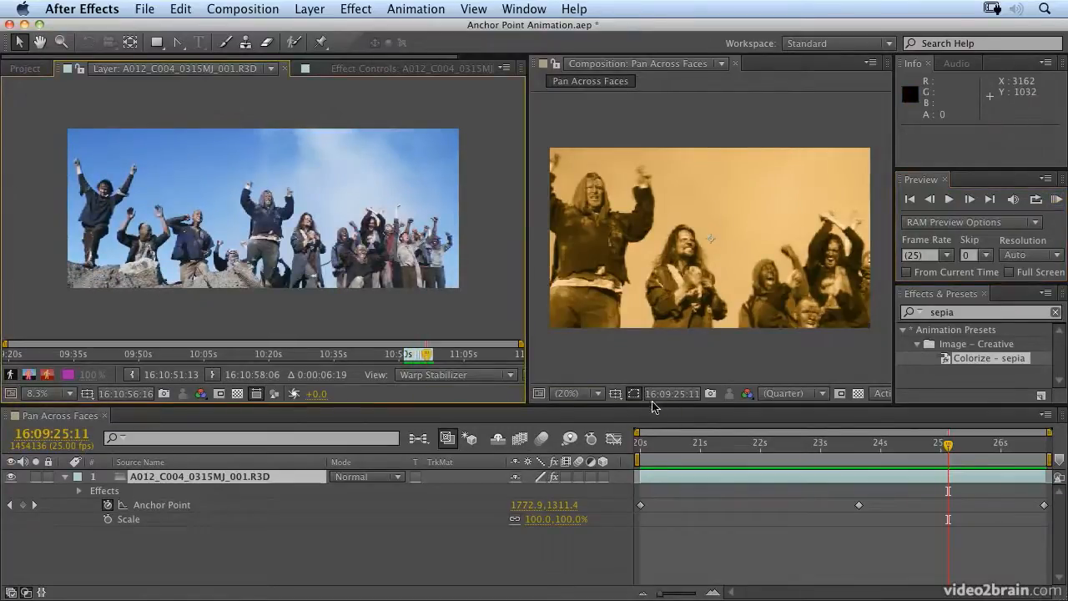
left_click(542, 395)
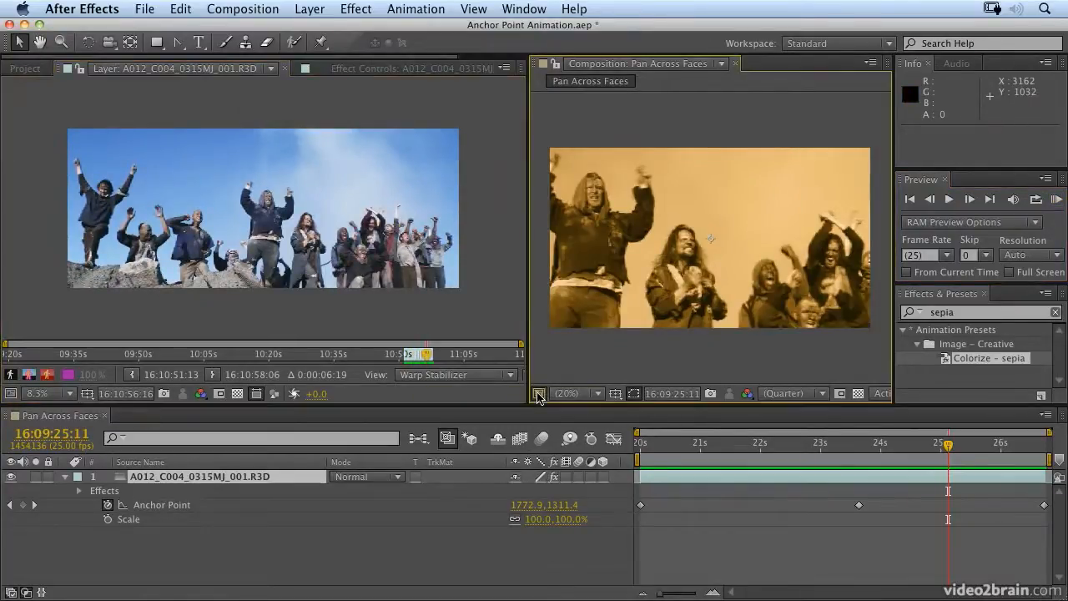
left_click(1056, 200)
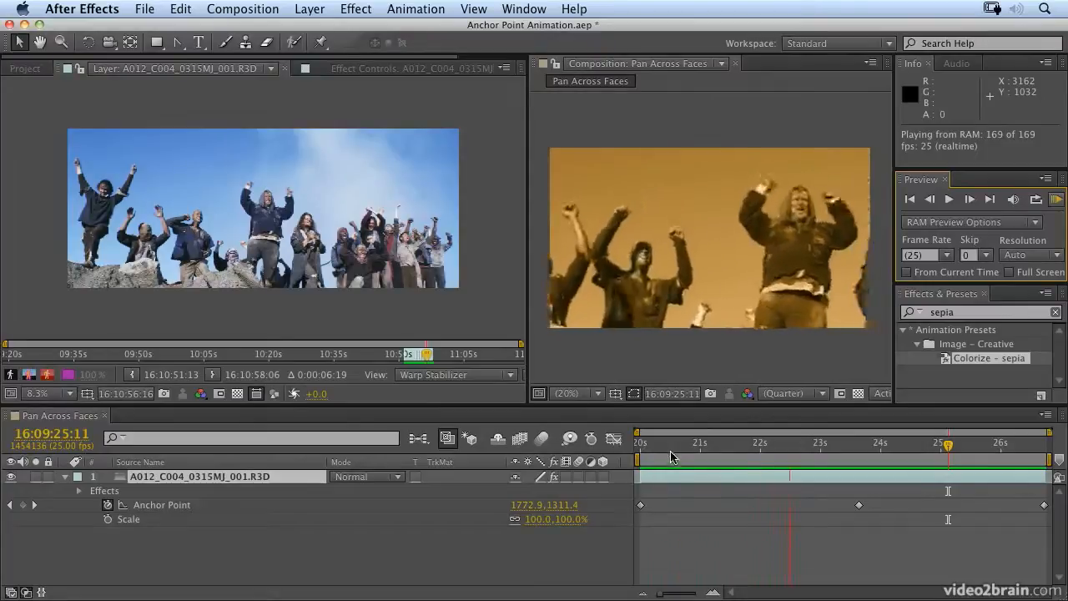
key("space")
At the first keyframe, 16:09:20:08, set the footage layer's horizontal anchor point value to 534
left_click_drag(671, 455, 624, 448)
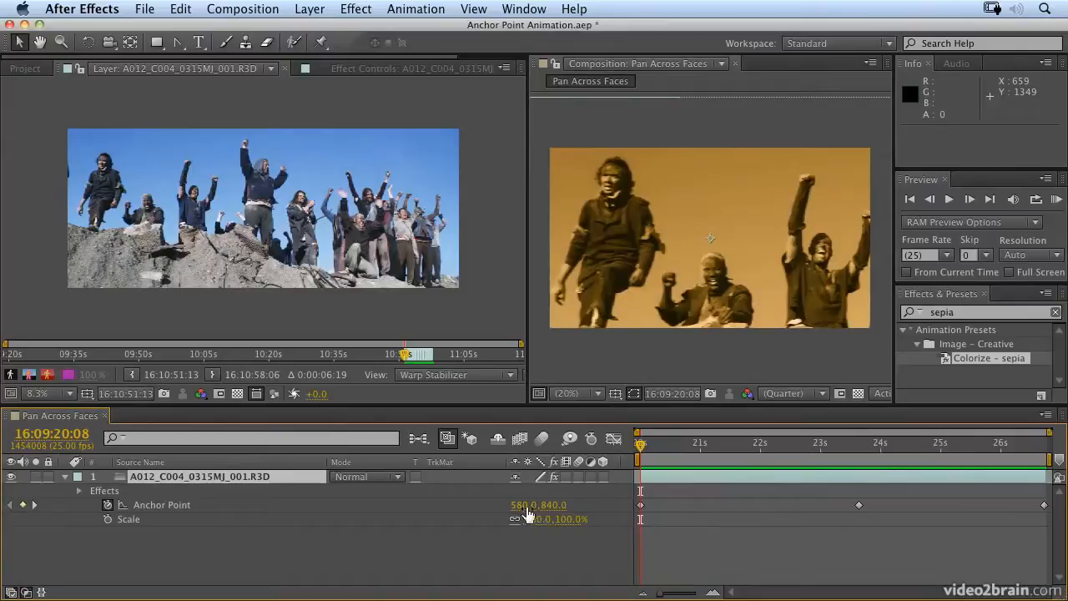
left_click_drag(519, 505, 487, 504)
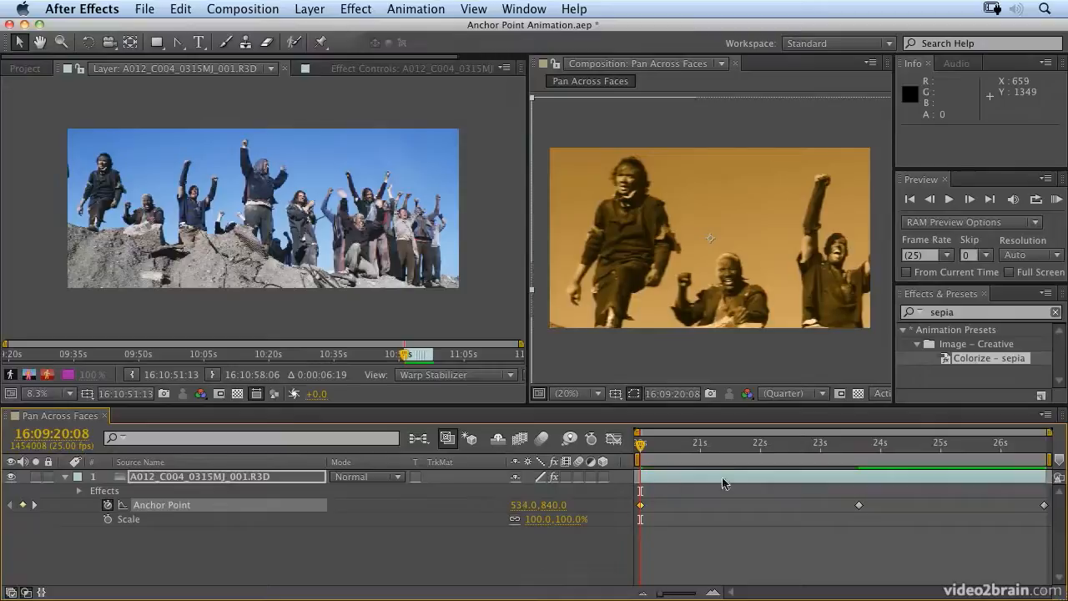
Check the pan's end framing at 16:09:27:01, RAM preview the adjusted pan in the Composition viewer, and stop playback
left_click_drag(677, 448, 1053, 450)
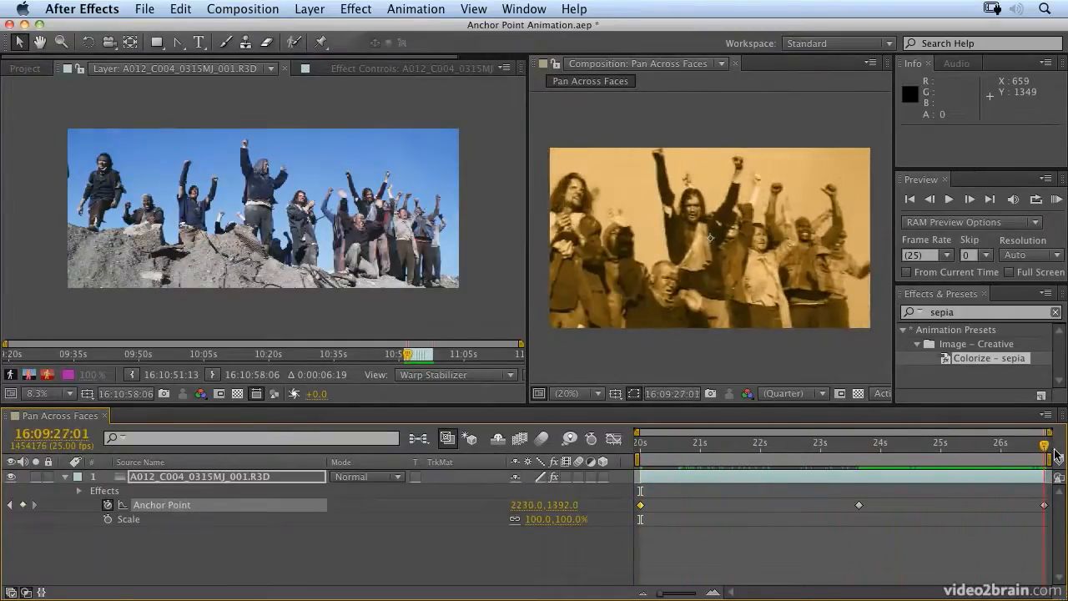
left_click(1055, 200)
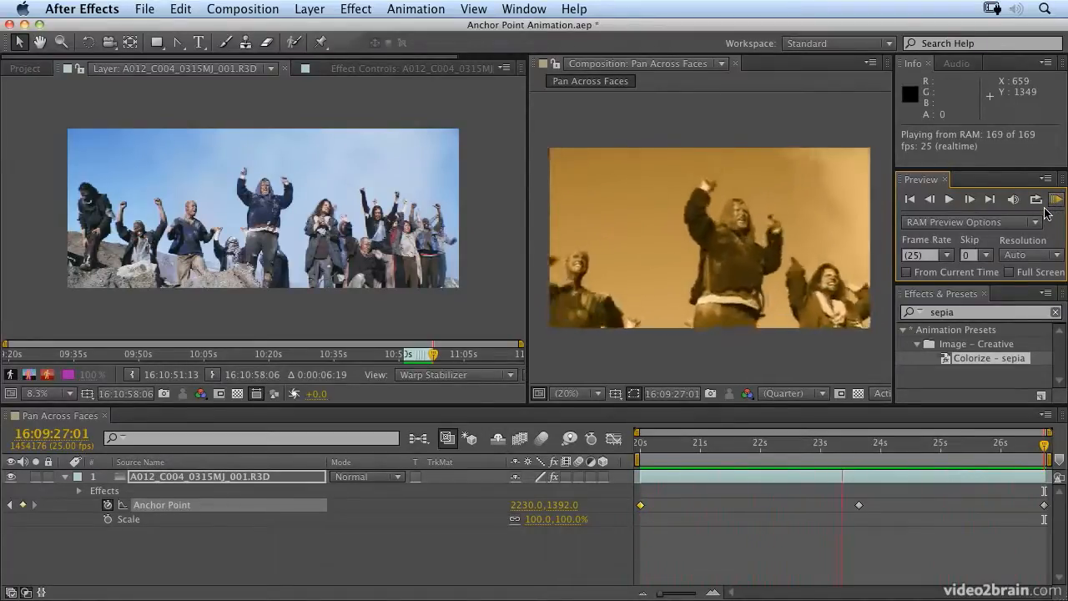
key("space")
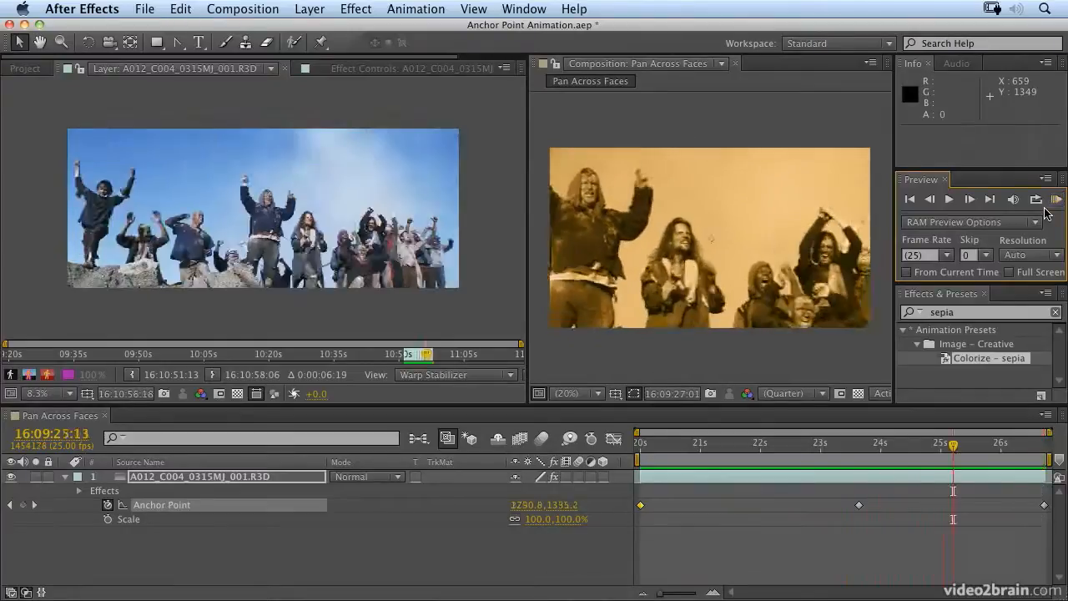